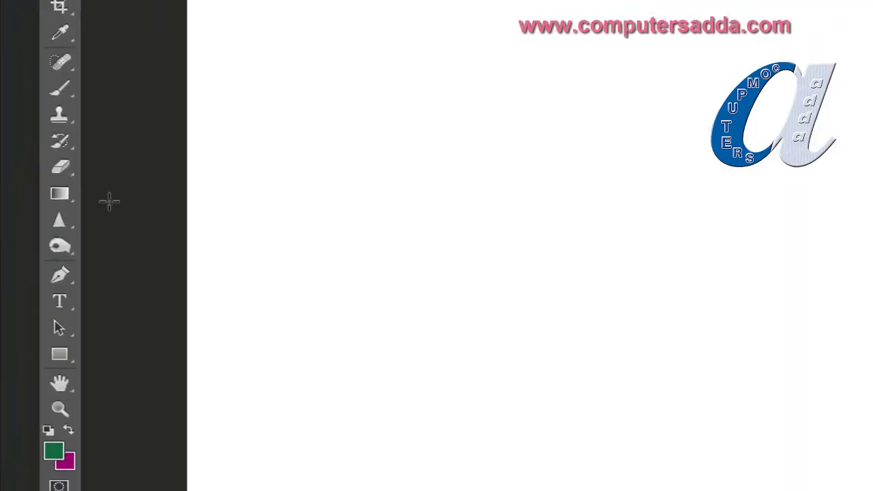
Step: Show the Blur, Sharpen and Smudge tools in the toolbar flyout
click(32, 249)
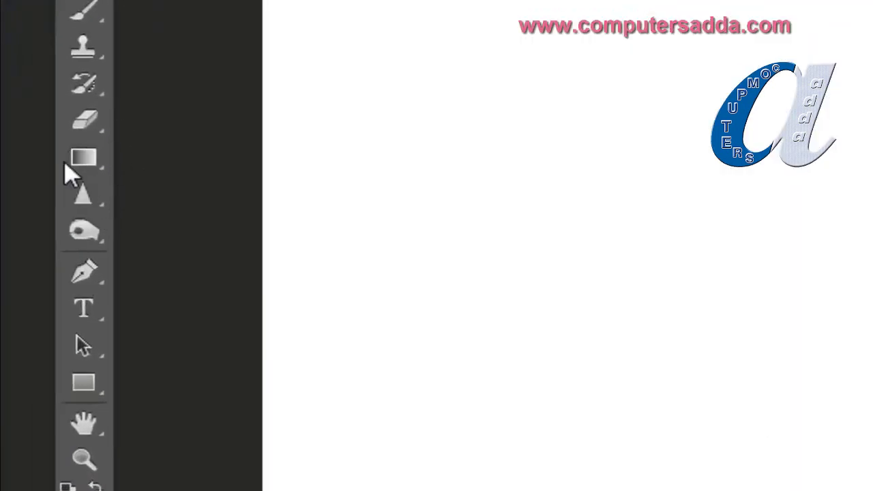
click(85, 202)
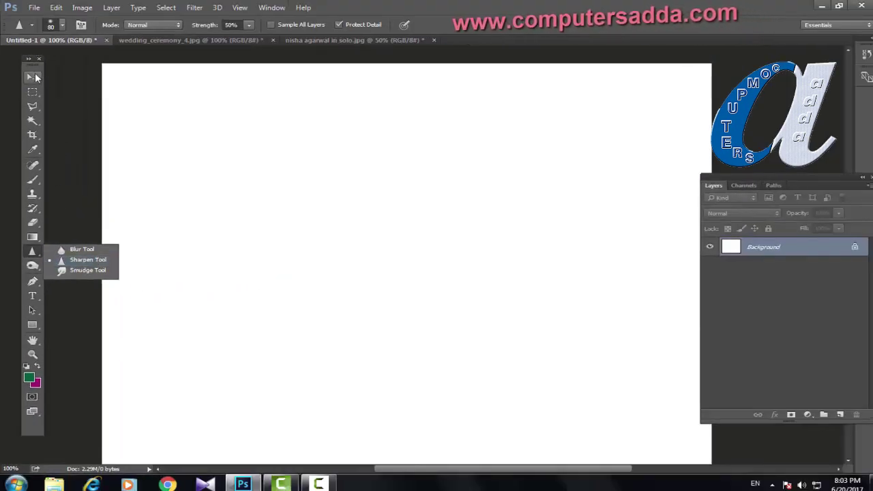
click(32, 77)
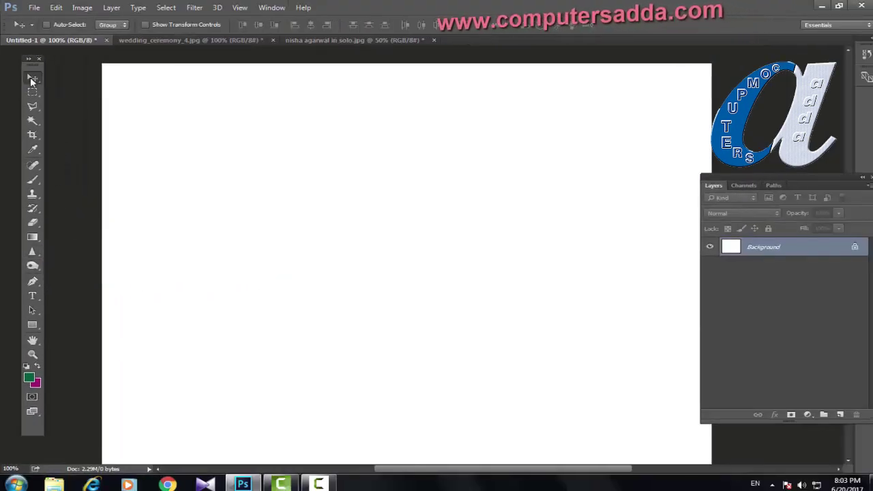
Step: Fill an elliptical selection on the upper-left canvas with the green foreground colour
click(33, 91)
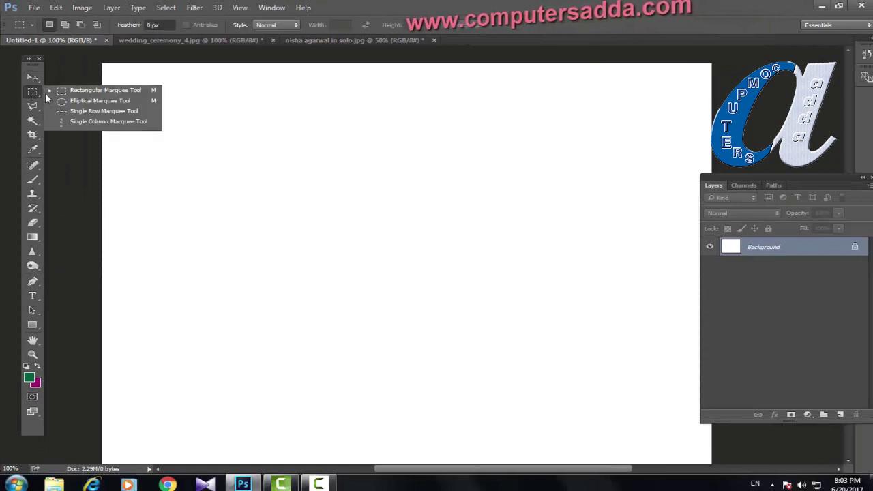
click(89, 104)
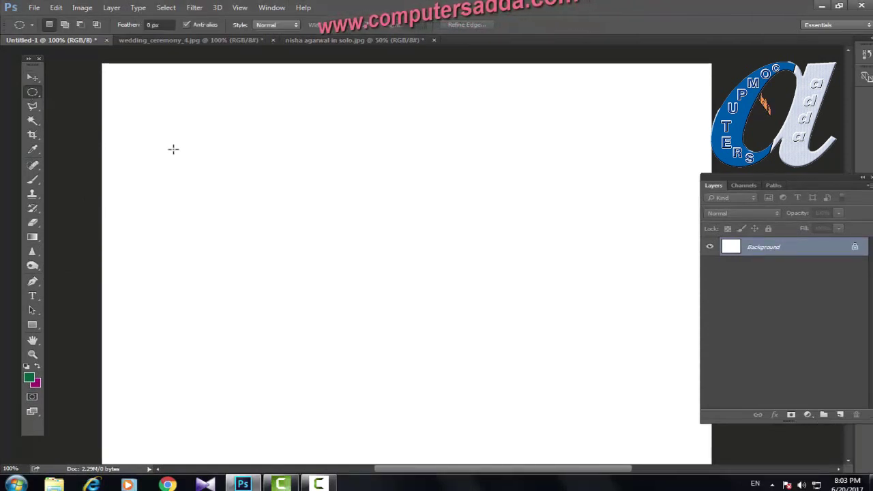
mouse_move(163, 142)
mouse_down()
mouse_move(272, 217)
mouse_move(323, 279)
mouse_up()
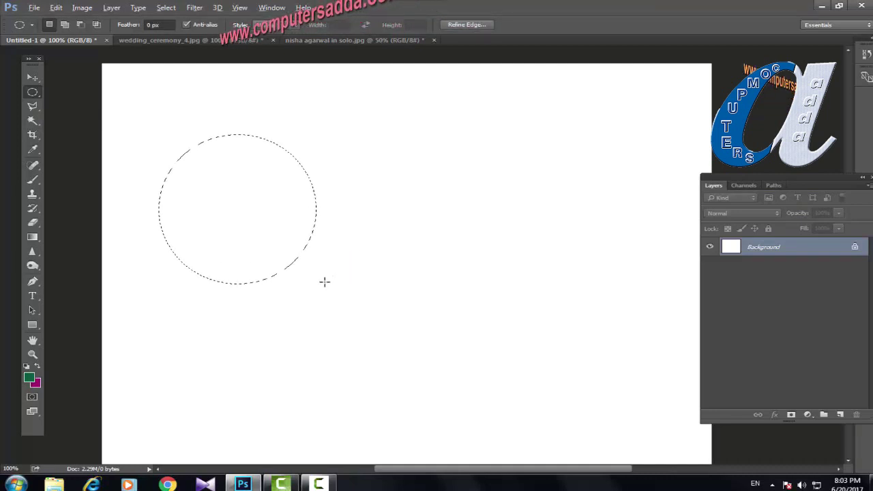
key(alt+BackSpace)
key(ctrl+d)
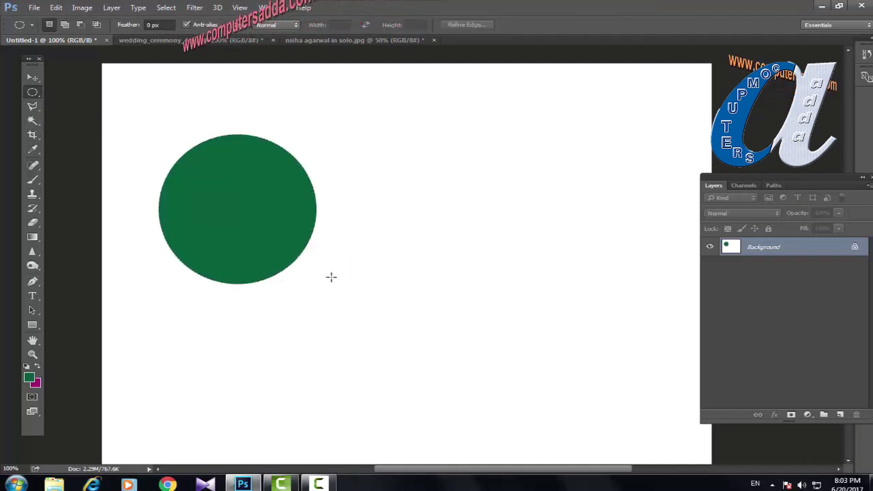
right_click(35, 95)
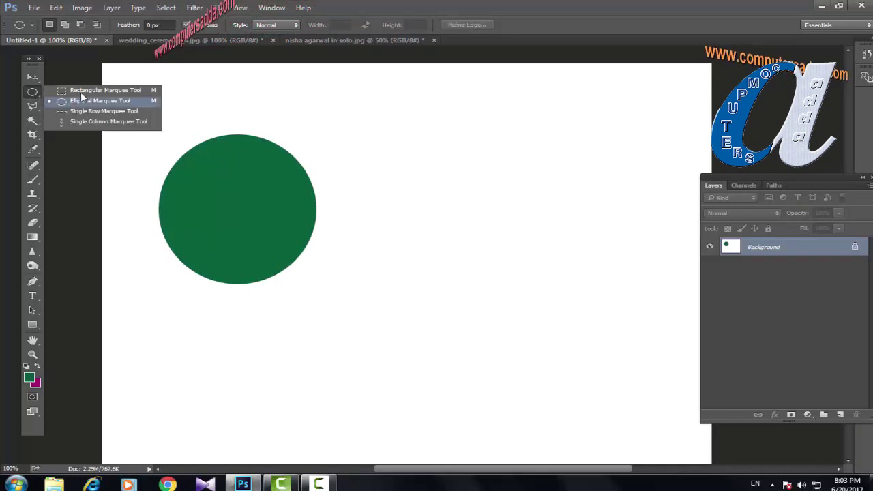
Step: Fill a rectangular selection right of the circle with the magenta background colour
click(82, 91)
drag(414, 133, 571, 261)
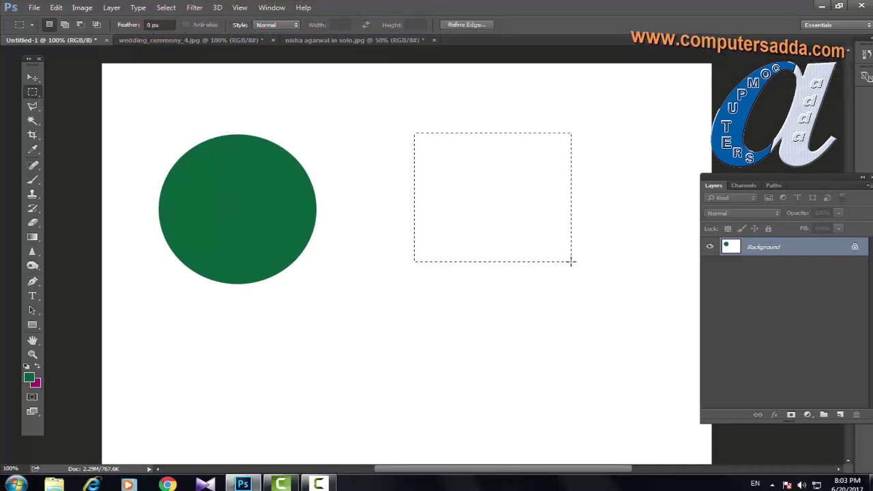
key(ctrl+BackSpace)
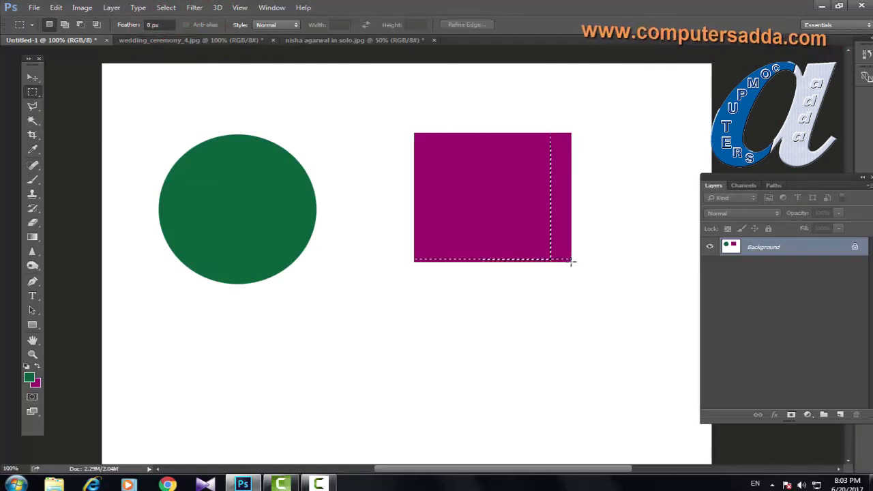
key(ctrl+d)
Step: Zoom in on the magenta square's corner to inspect its sharp edge, then zoom back out
key(ctrl+minus)
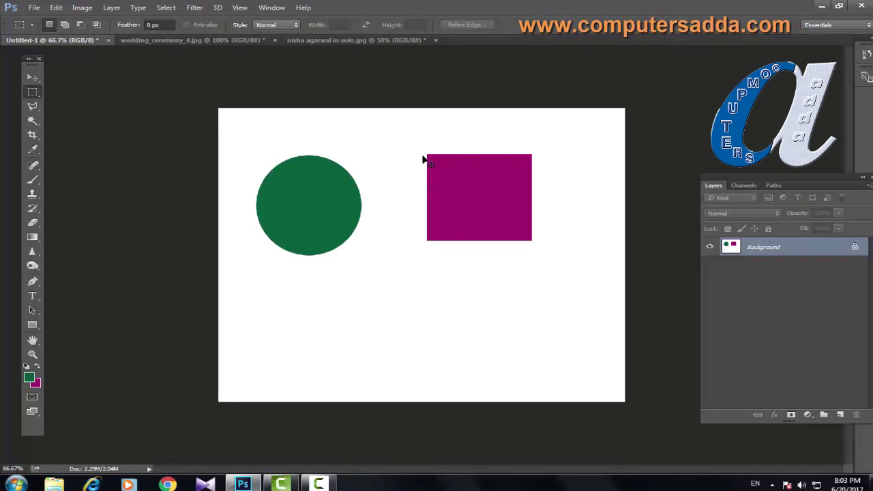
key(ctrl+plus)
key(ctrl+plus)
key(ctrl+plus)
key(ctrl+plus)
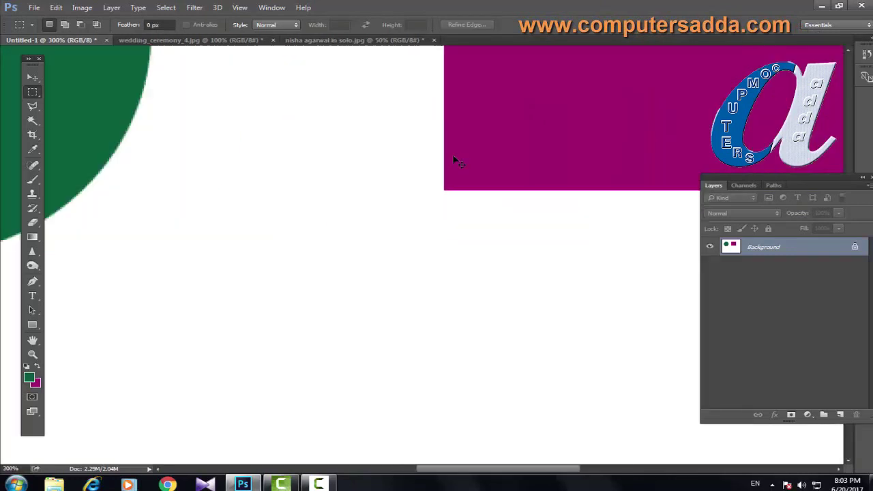
key(ctrl+plus)
key(ctrl+plus)
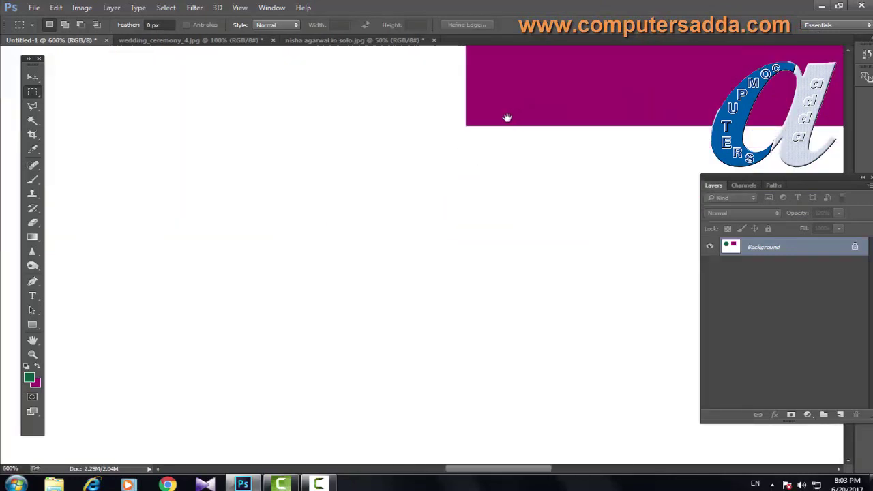
drag(507, 117, 362, 221)
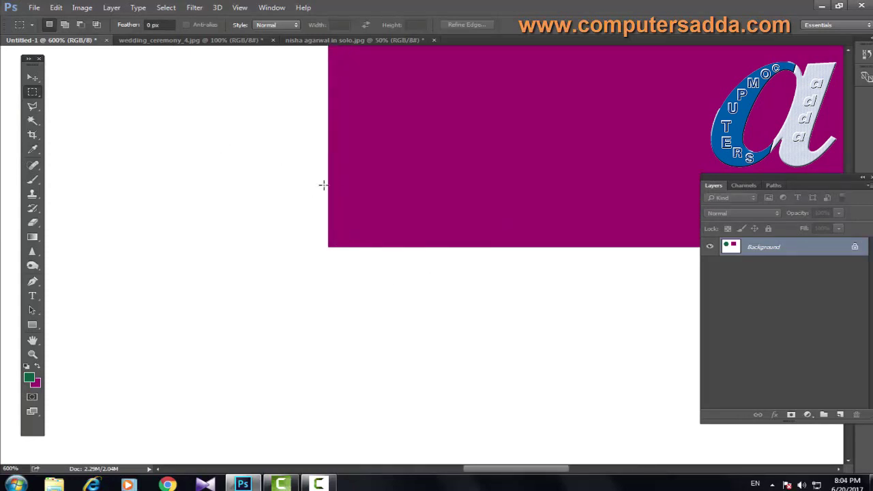
key(ctrl+minus)
key(ctrl+minus)
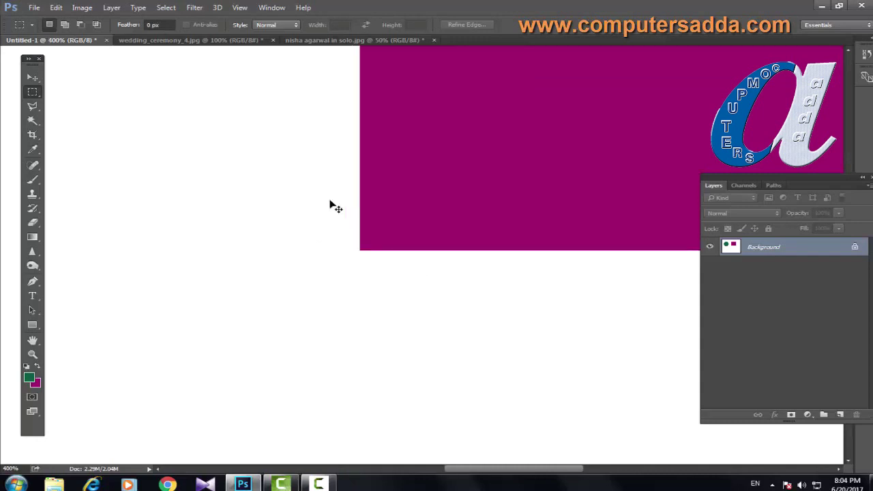
key(ctrl+minus)
key(ctrl+minus)
key(ctrl+minus)
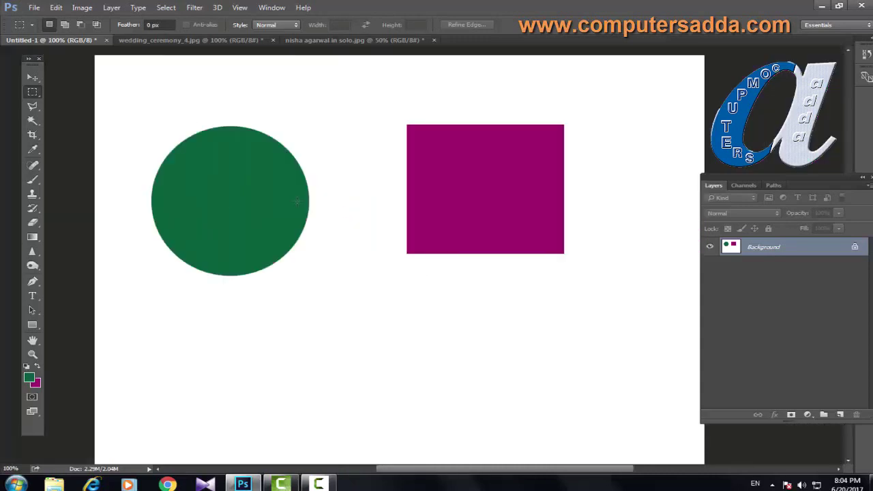
Step: Use the Blur Tool at 300% zoom to soften the green circle's upper-right edge
click(32, 254)
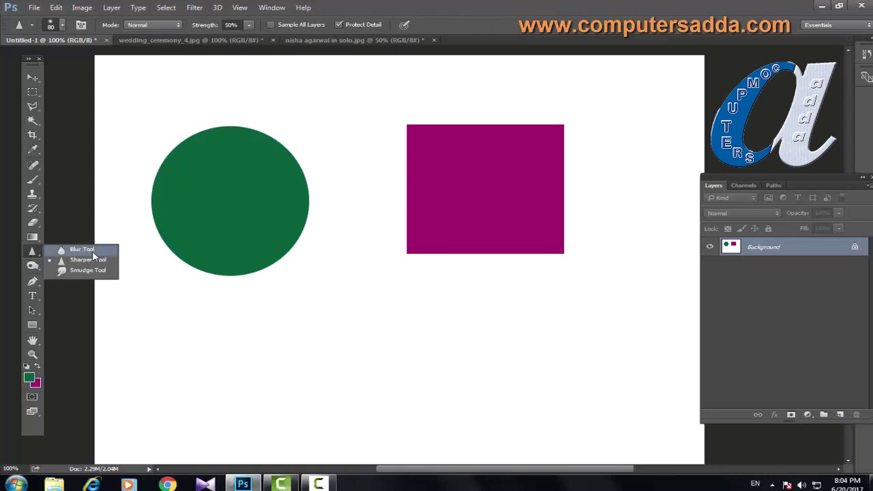
click(82, 249)
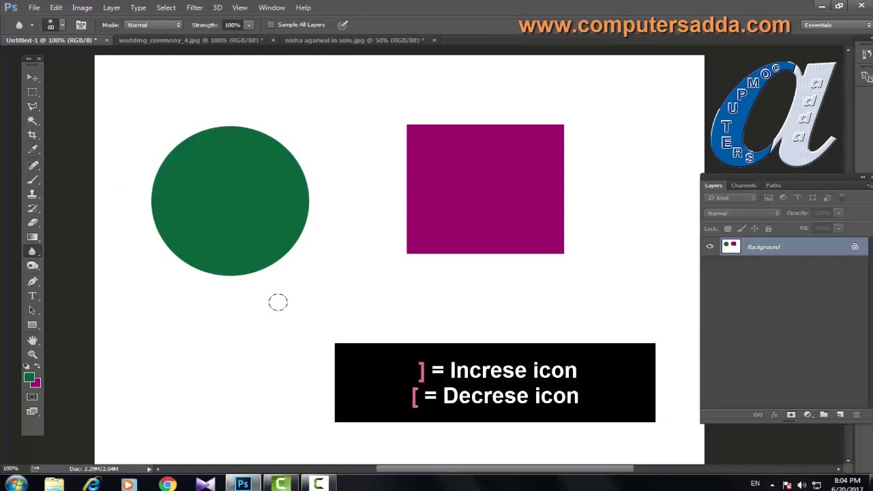
key(ctrl+plus)
key(ctrl+plus)
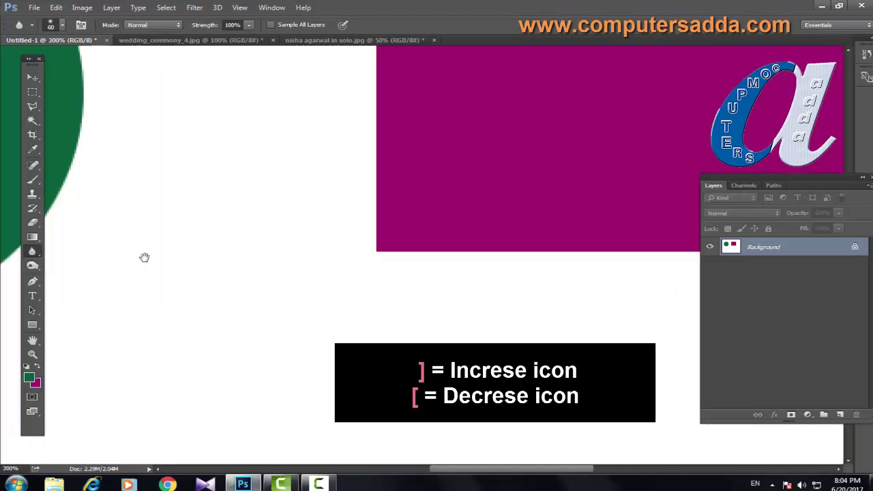
drag(144, 257, 359, 309)
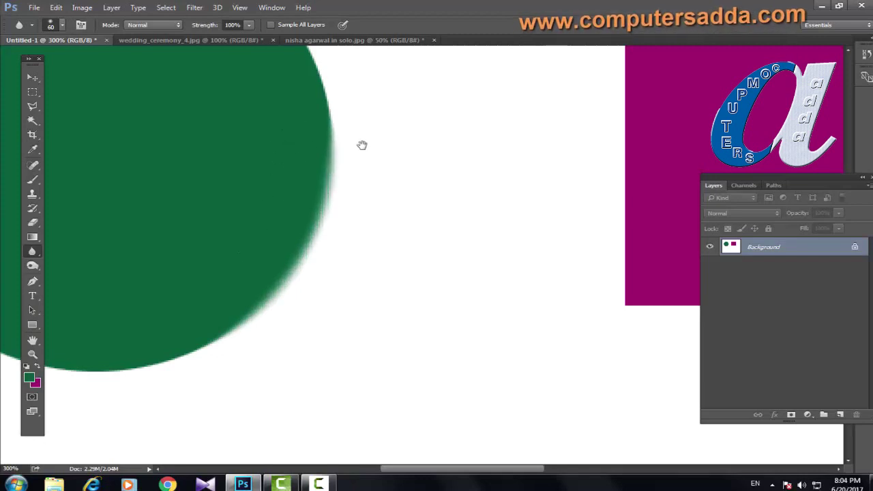
drag(360, 144, 373, 321)
mouse_move(302, 242)
mouse_down()
mouse_move(266, 176)
mouse_move(205, 121)
mouse_up()
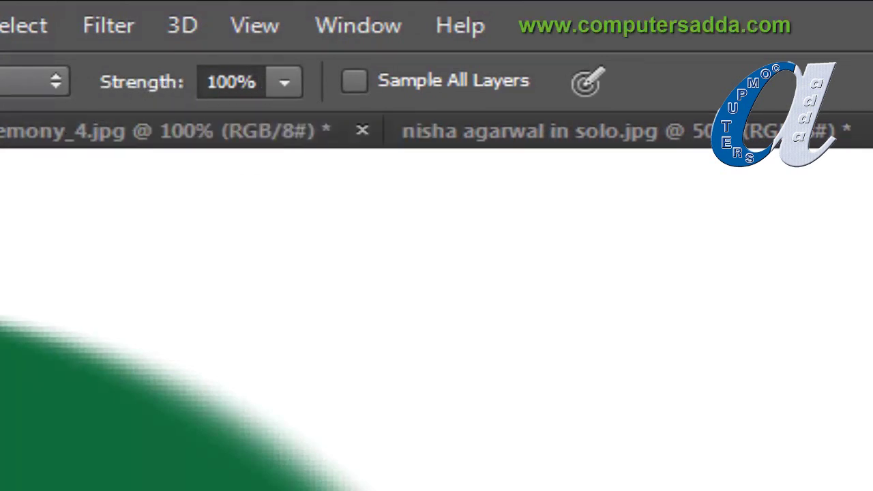
Step: Lower the Blur tool strength to about 54%
click(285, 83)
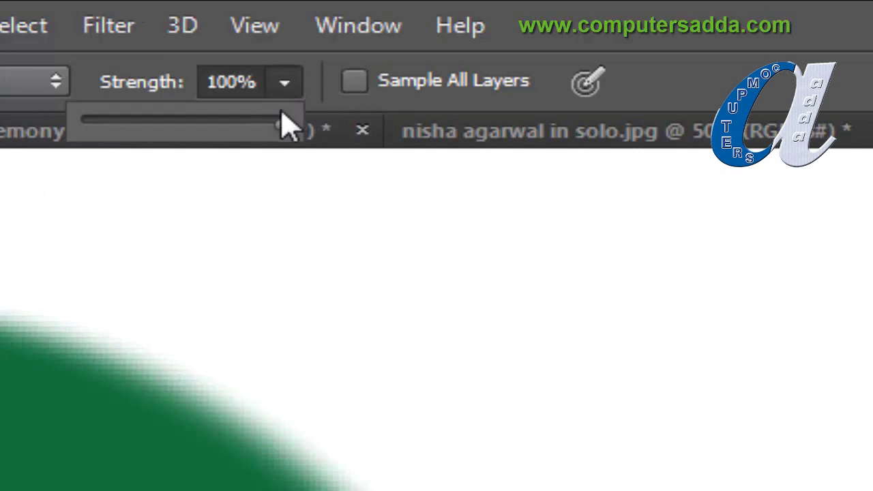
mouse_move(285, 130)
mouse_down()
mouse_move(204, 136)
mouse_move(233, 44)
mouse_up()
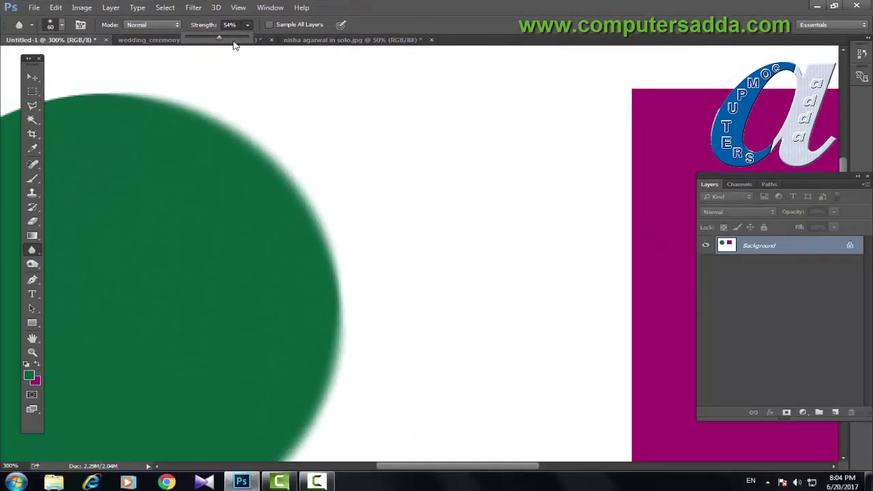
scroll(368, 118, left, 3)
scroll(257, 91, up, 1)
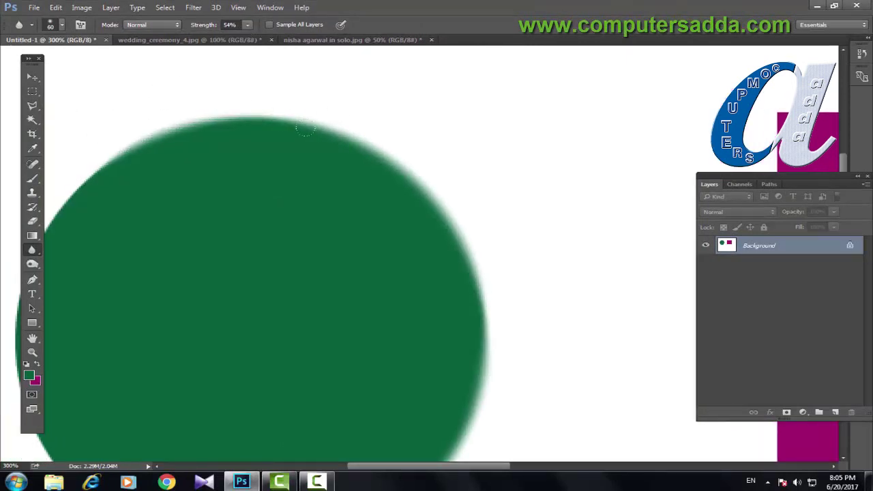
drag(139, 118, 218, 103)
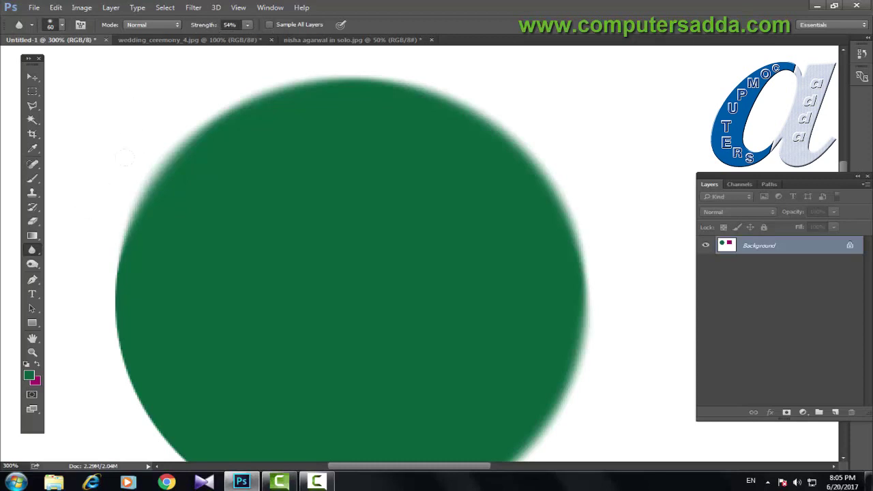
Step: Soften the magenta rectangle's top and left edges, then bring up wedding_ceremony_4.jpg
mouse_move(640, 158)
mouse_down()
mouse_move(116, 102)
mouse_move(98, 232)
mouse_up()
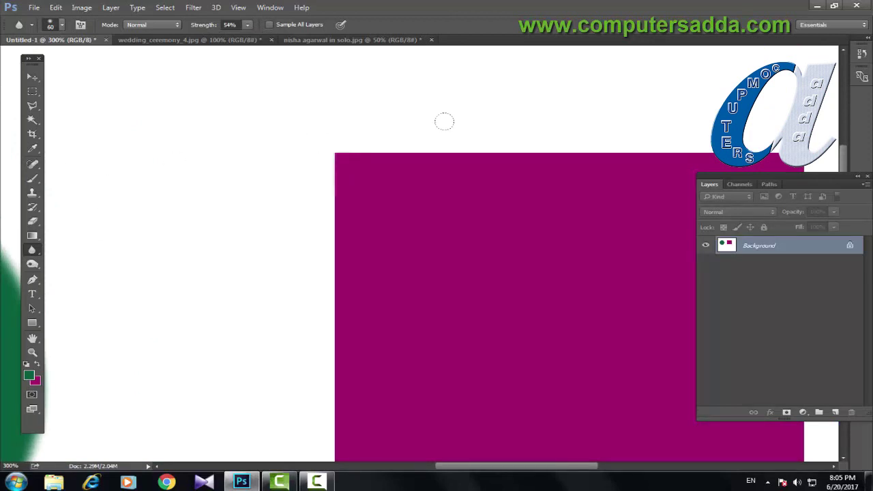
mouse_move(444, 122)
mouse_down()
mouse_move(471, 129)
mouse_move(289, 127)
mouse_up()
mouse_move(307, 299)
mouse_down()
mouse_move(311, 146)
mouse_move(320, 221)
mouse_up()
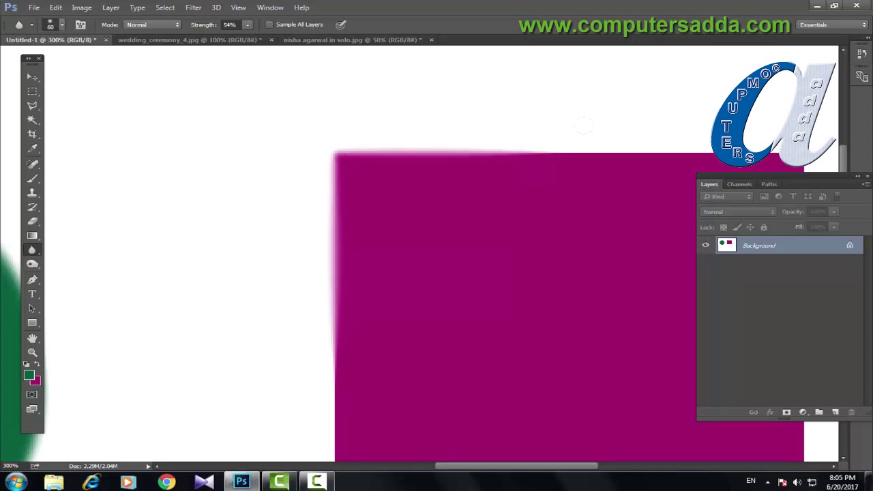
mouse_move(583, 125)
mouse_down()
mouse_move(689, 126)
mouse_move(493, 120)
mouse_up()
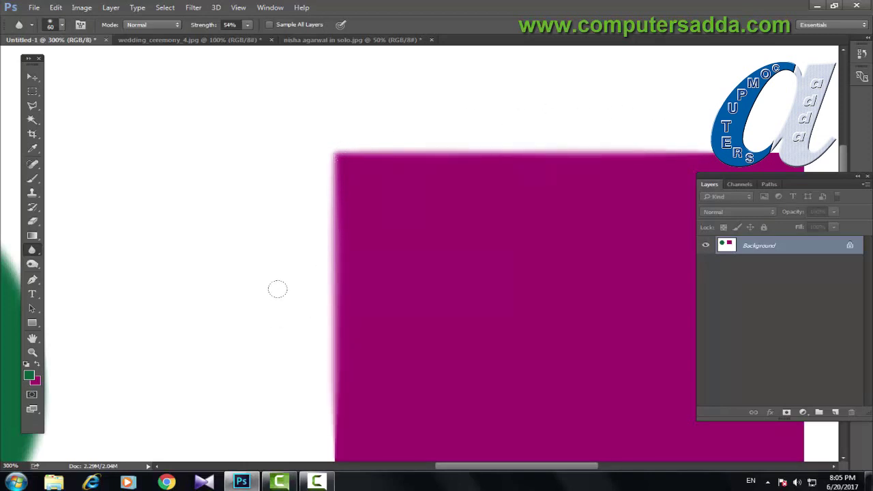
key(ctrl+minus)
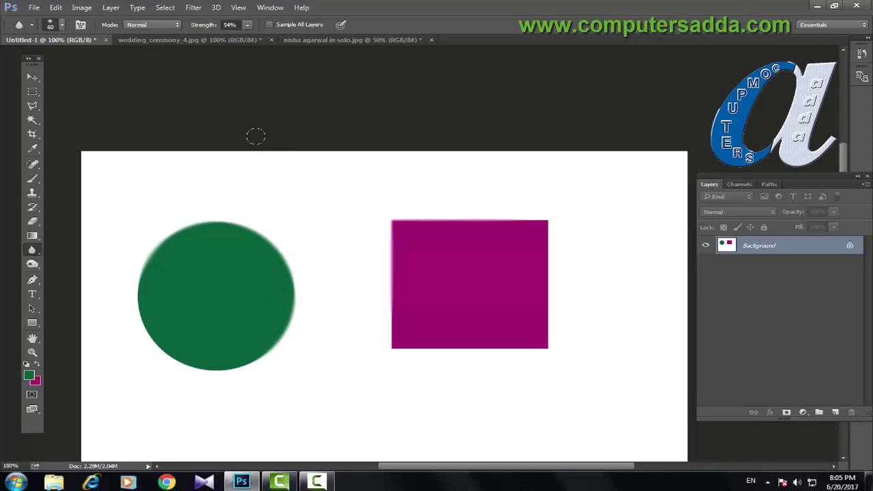
click(174, 39)
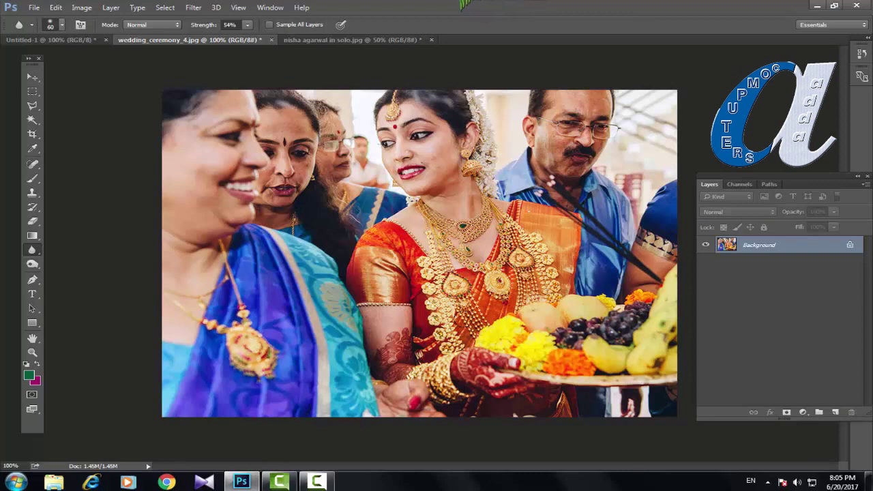
Step: Keep the Blur Tool, set its strength to 74%, and enlarge the brush with ]
right_click(32, 250)
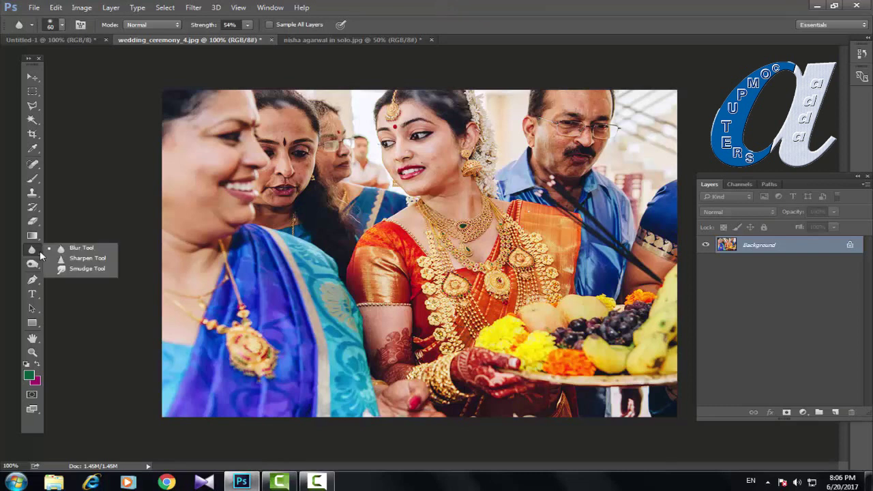
click(75, 247)
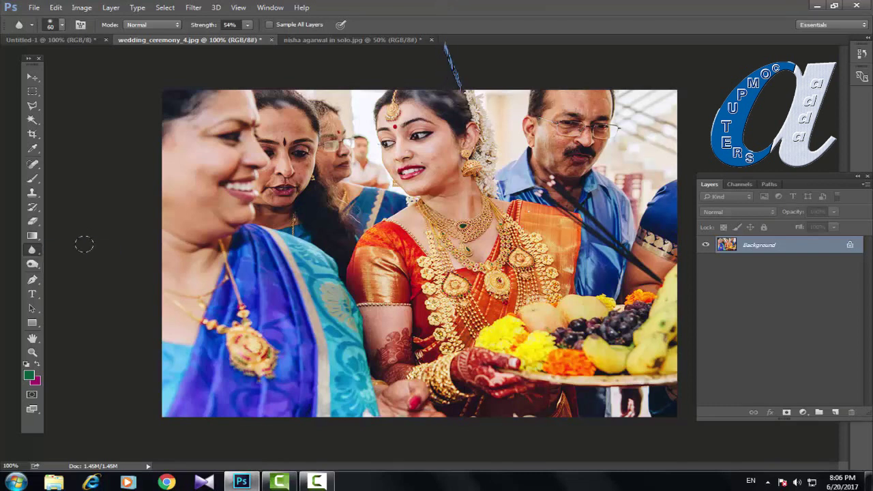
click(208, 26)
drag(209, 26, 215, 26)
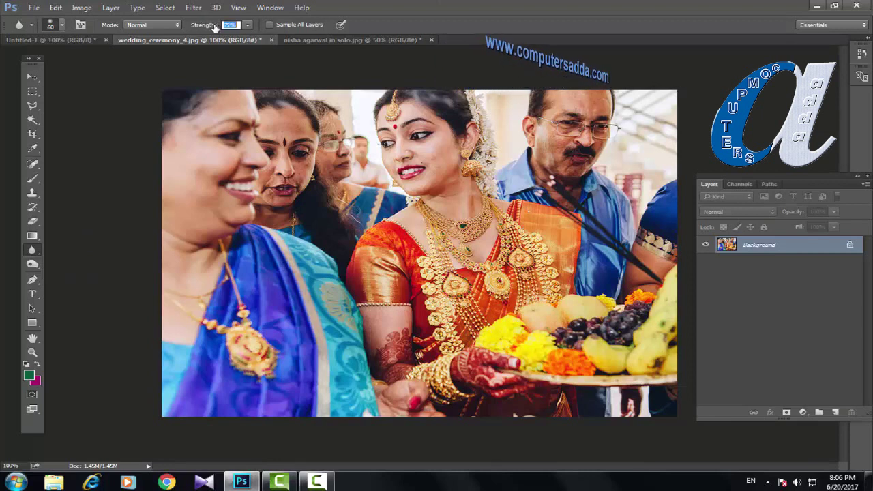
drag(215, 26, 216, 26)
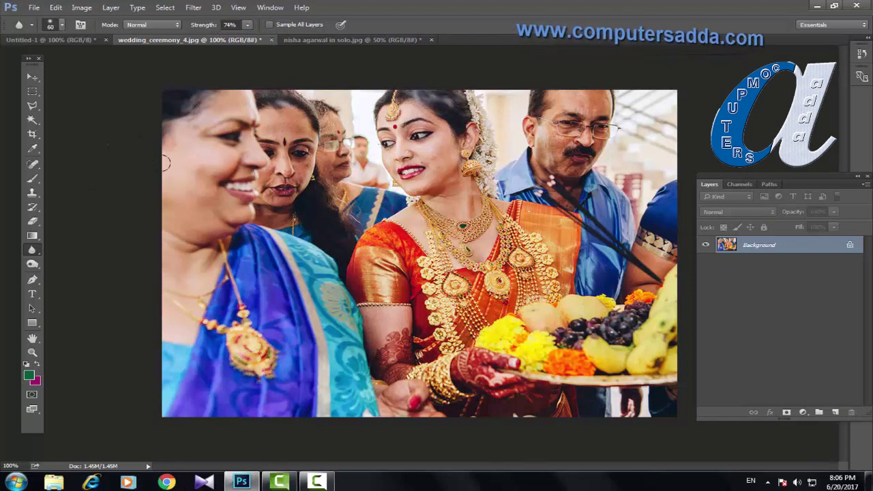
key(bracketright)
key(bracketright)
key(bracketright)
key(bracketright)
key(bracketright)
key(bracketright)
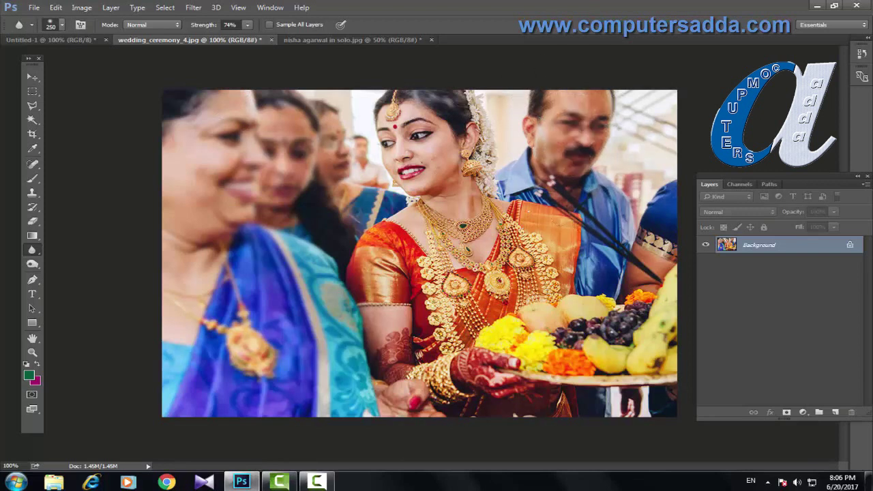
Step: Blur the man's face on the right, then the hands at the bottom with a size-90 brush
drag(586, 167, 646, 236)
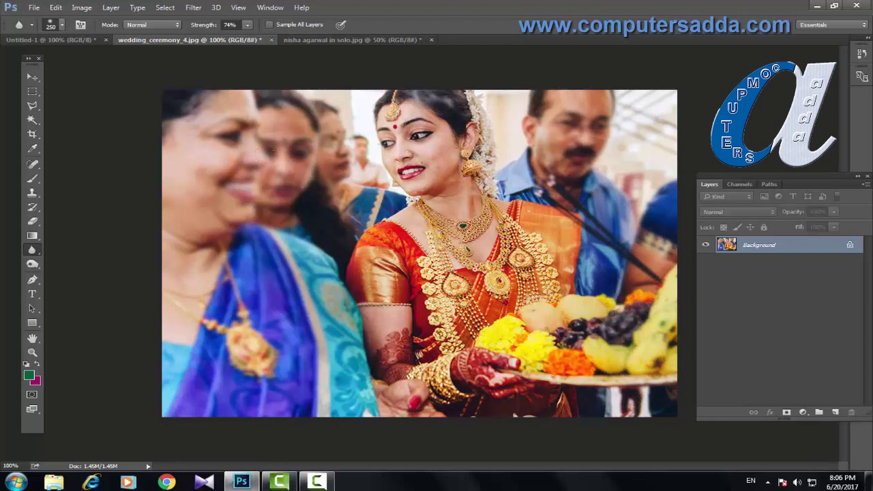
key(bracketleft)
key(bracketleft)
key(bracketleft)
drag(450, 392, 402, 399)
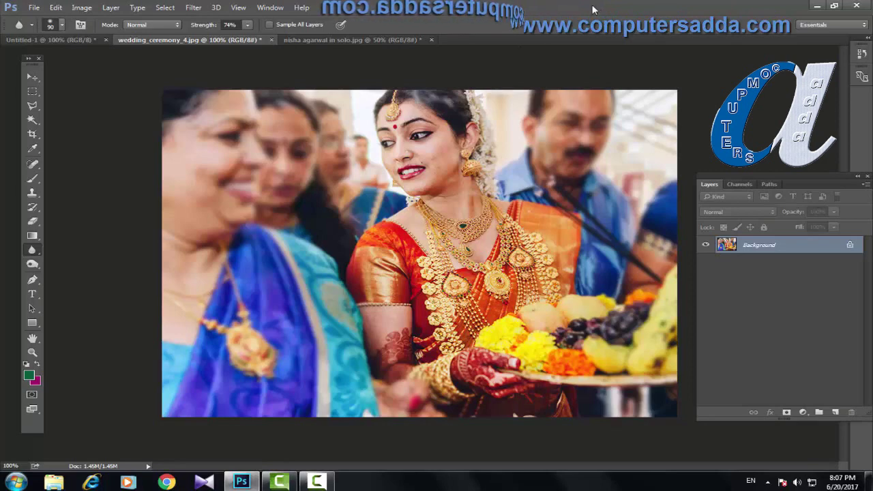
Step: Switch to the solo bridal portrait with the Blur Tool selected
click(361, 41)
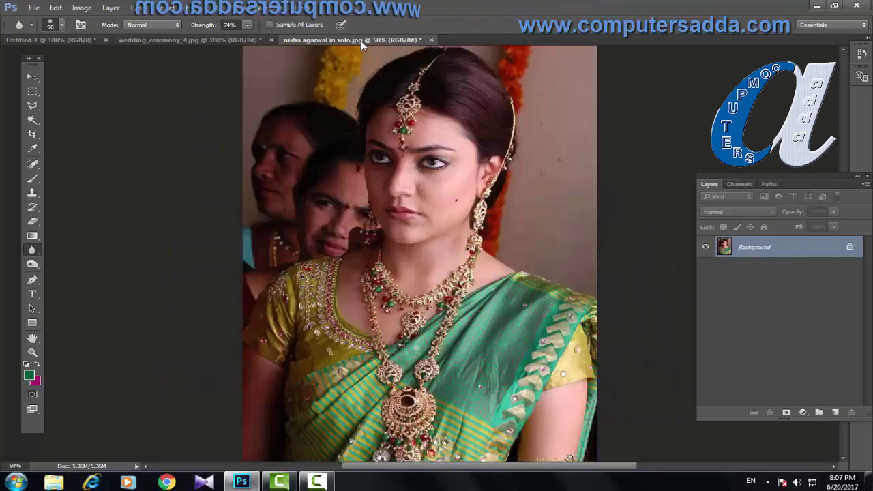
right_click(32, 253)
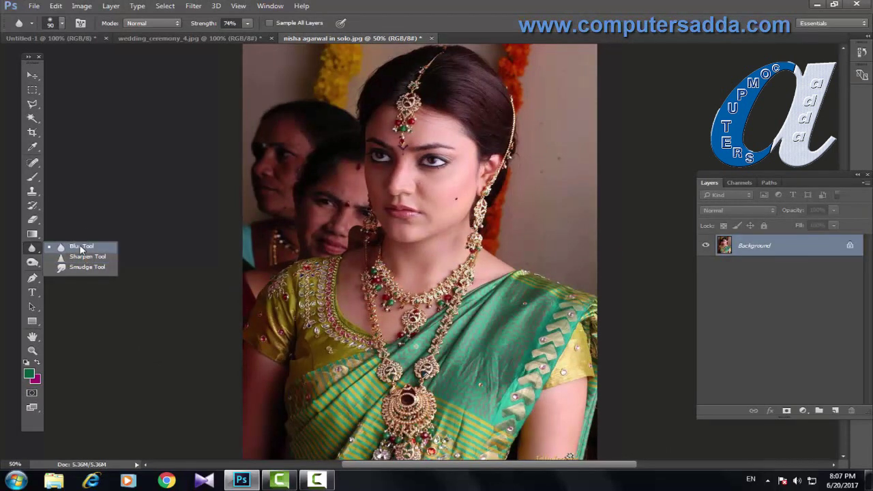
click(81, 247)
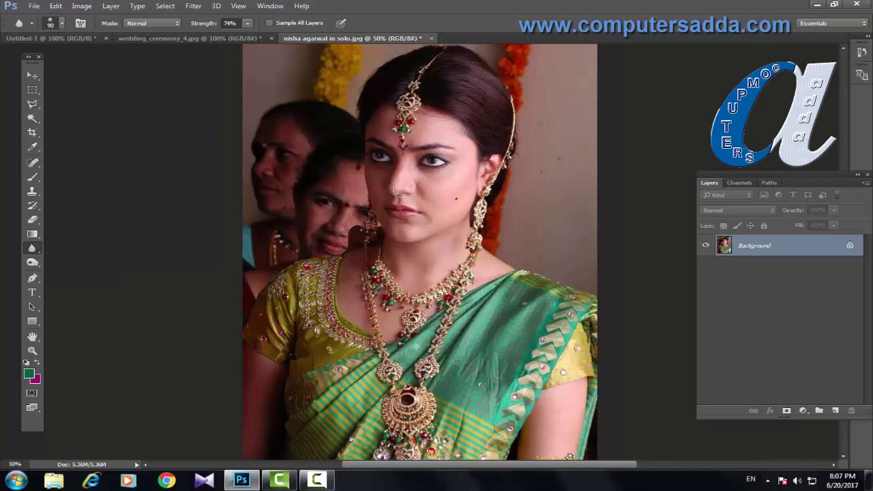
Step: Zoom and pan so the bride's whole face fills the view
key(ctrl+plus)
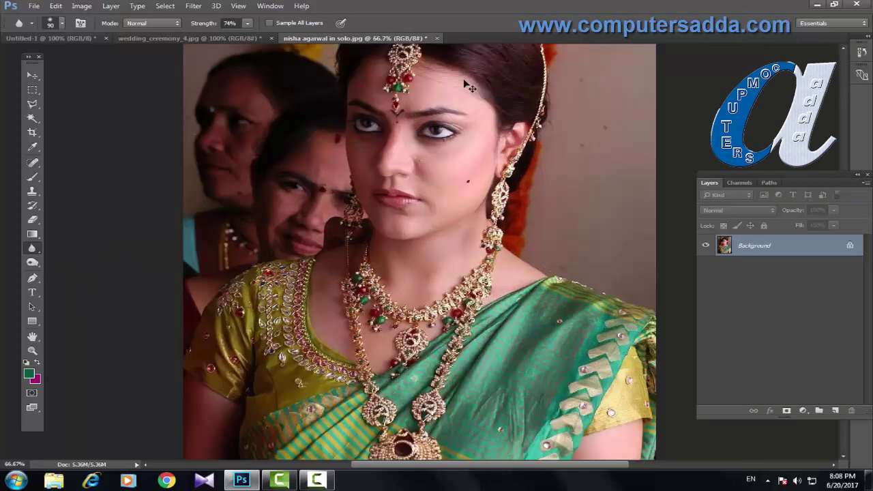
key(ctrl+plus)
key(ctrl+plus)
key(ctrl+plus)
drag(446, 84, 384, 368)
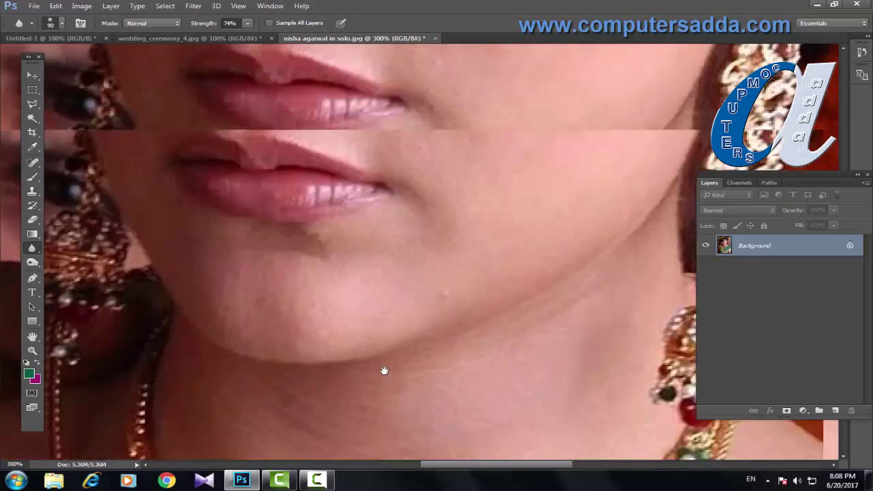
drag(436, 173, 421, 340)
key(ctrl+minus)
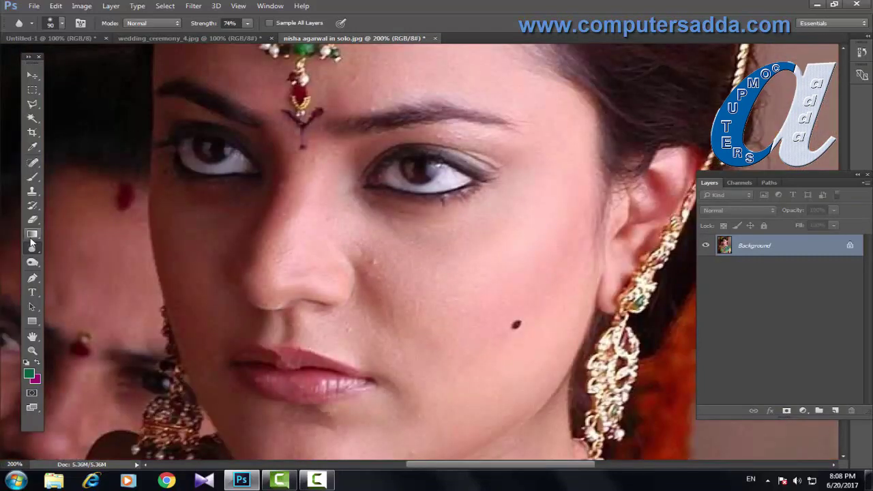
Step: Set the Blur Tool to 48% strength with a 60-pixel brush
right_click(32, 248)
click(75, 248)
drag(203, 25, 195, 29)
key(bracketleft)
key(bracketleft)
key(bracketleft)
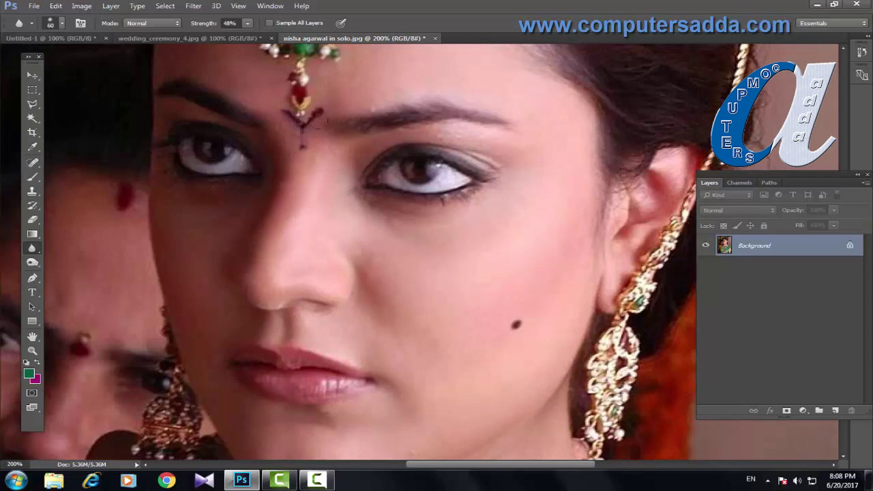
Step: Shrink the blur brush to 45, then zoom to 200% and re-centre on the bride's face
key(bracketleft)
key(bracketleft)
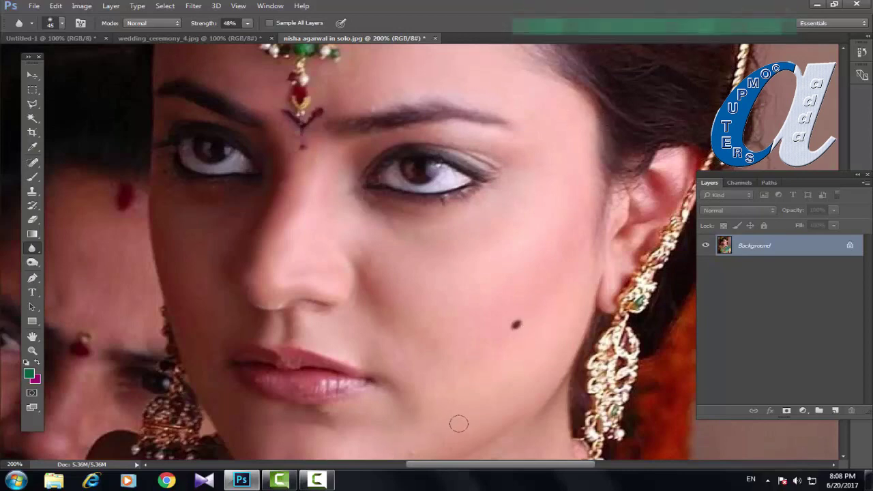
key(ctrl+minus)
key(ctrl+minus)
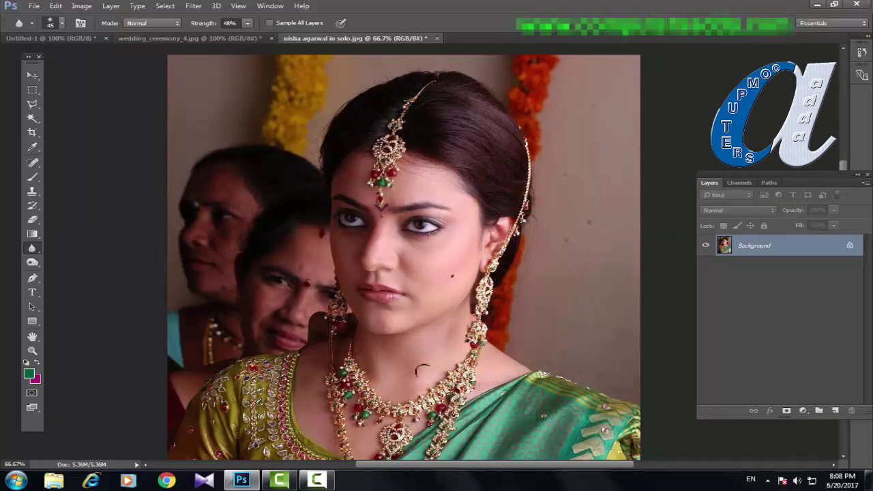
key(ctrl+plus)
key(ctrl+plus)
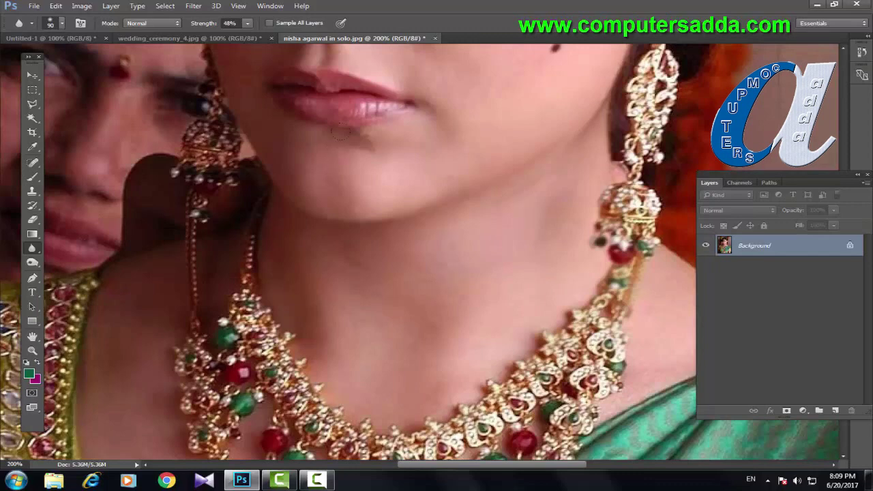
drag(444, 113, 366, 370)
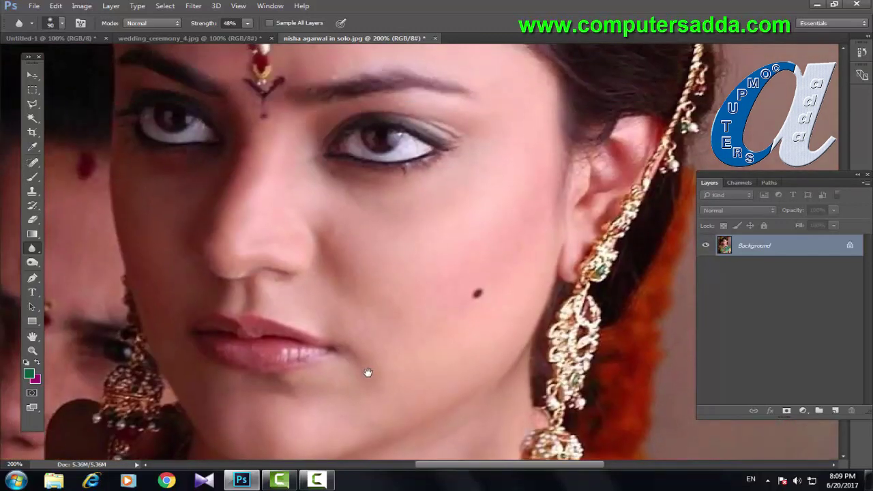
Step: Sharpen the bride's right eyebrow and right eye with the Sharpen Tool at 50%
right_click(32, 248)
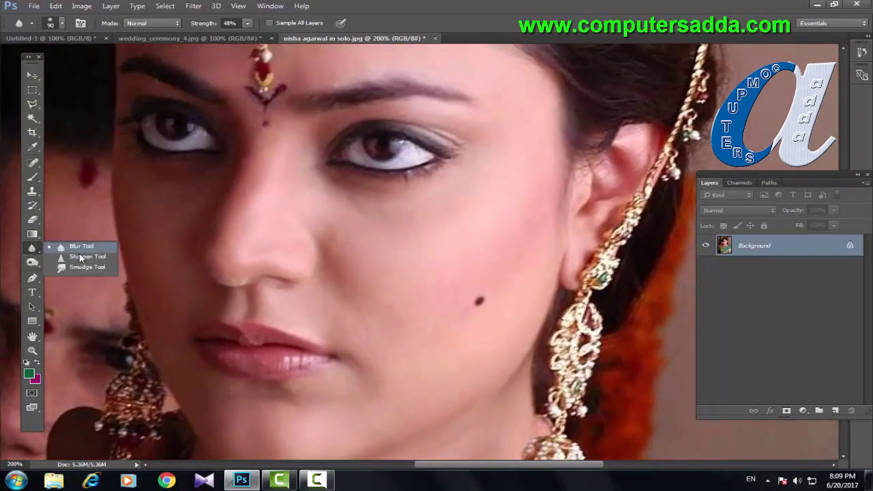
click(81, 257)
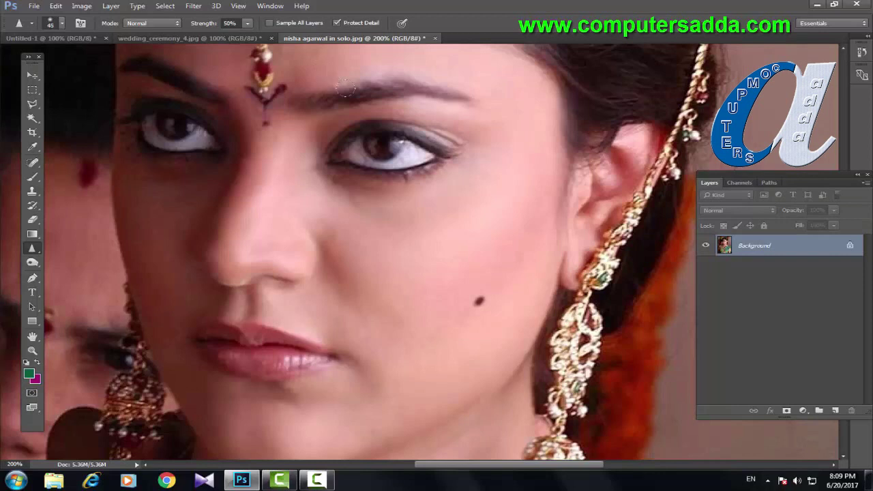
drag(423, 89, 397, 133)
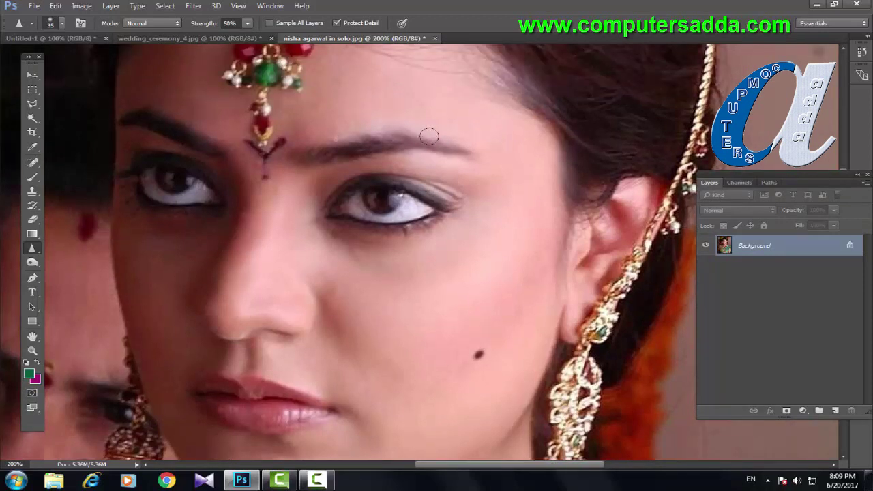
drag(443, 146, 463, 151)
drag(323, 153, 298, 158)
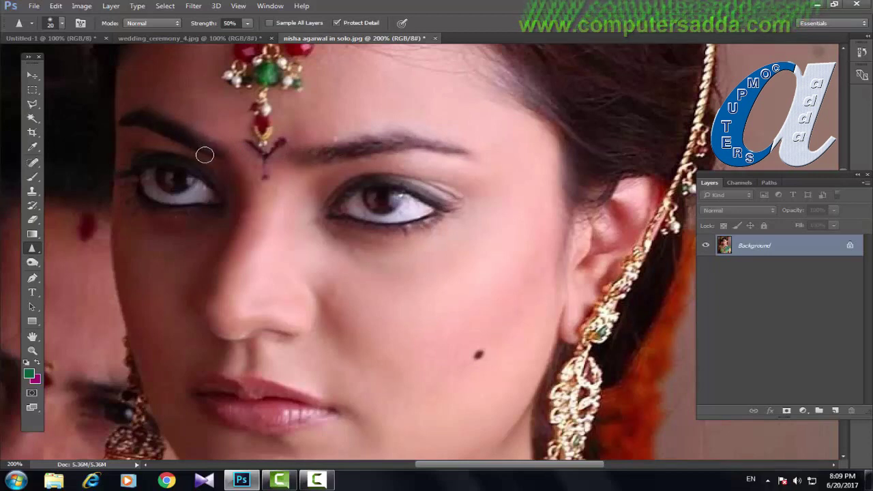
mouse_move(359, 224)
mouse_down()
mouse_move(431, 222)
mouse_move(340, 187)
mouse_move(455, 202)
mouse_move(324, 217)
mouse_move(455, 217)
mouse_move(361, 211)
mouse_up()
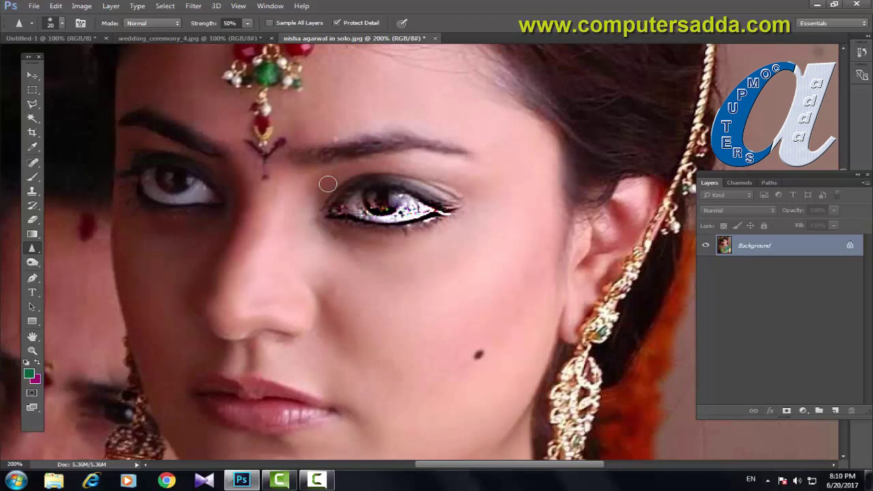
Step: Undo the eye over-sharpening, then lightly sharpen the eyebrow's start with a size-40 Sharpen brush
key(ctrl+z)
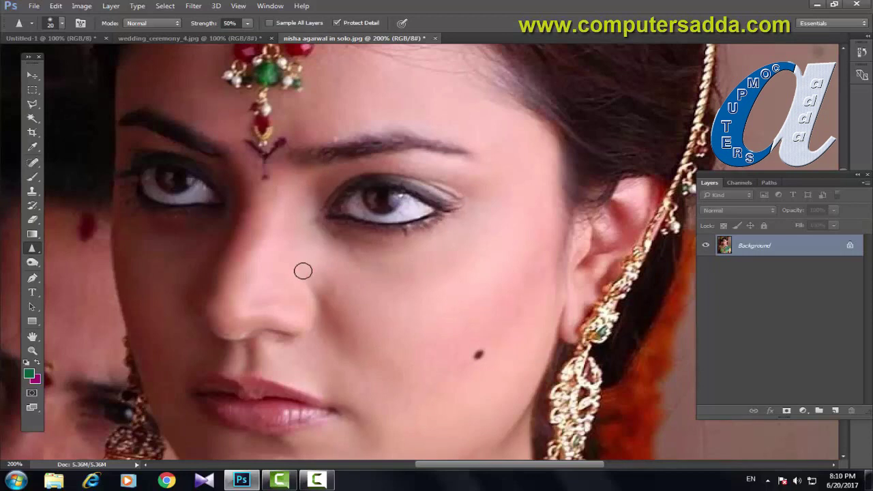
key(bracketright)
key(bracketright)
mouse_move(324, 132)
mouse_down()
mouse_move(415, 120)
mouse_move(380, 137)
mouse_up()
key(ctrl+minus)
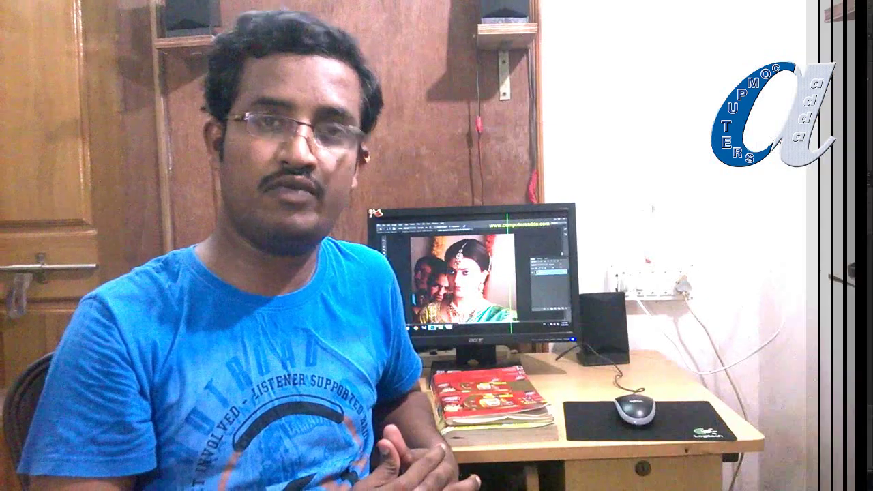